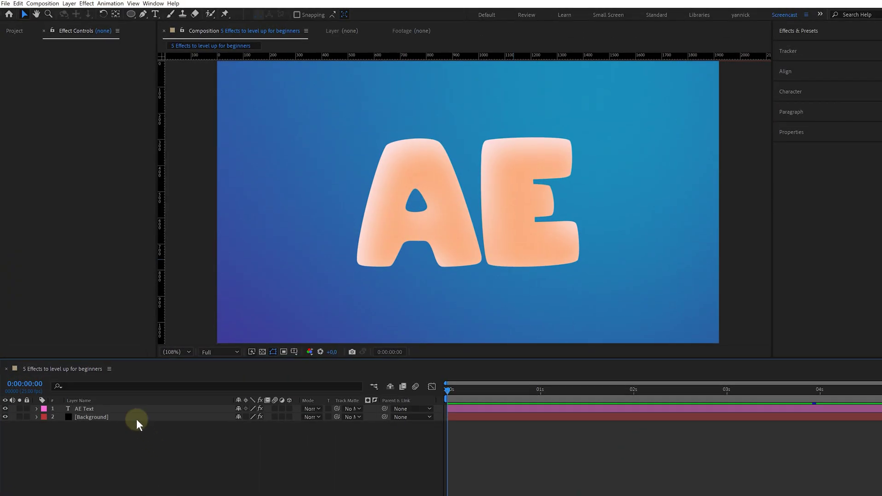
# Inspect the Background's 4-Color Gradient and 7% Noise, then the AE Text layer's 11% Noise
pyautogui.click(136, 417)
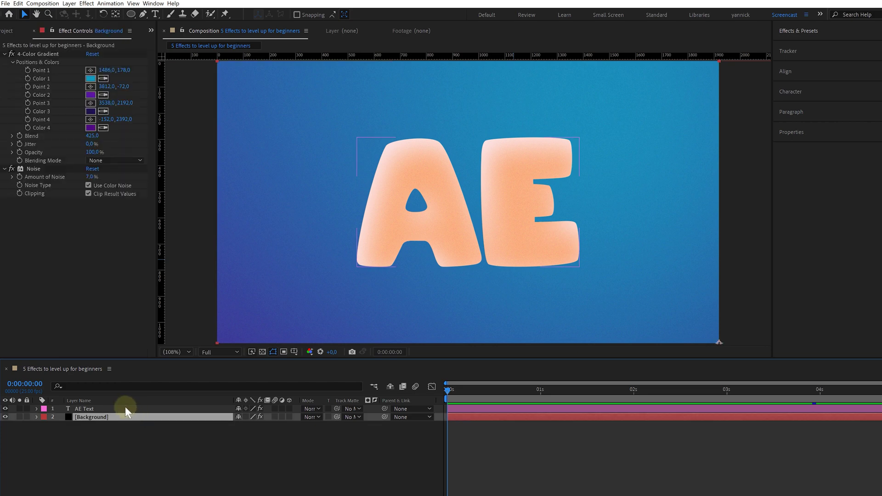
pyautogui.click(125, 407)
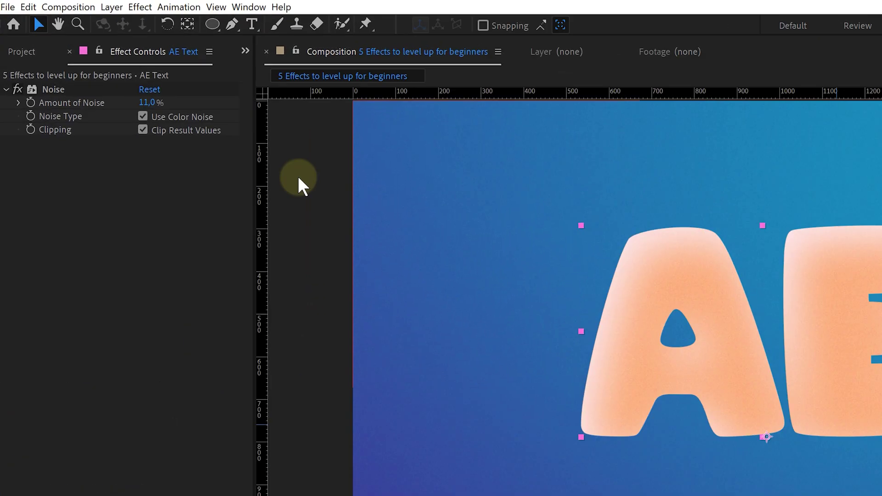
# Add a 1920×1080 black solid named 'Wavy Water Matte' as the top layer
pyautogui.click(68, 3)
pyautogui.moveTo(75, 14)
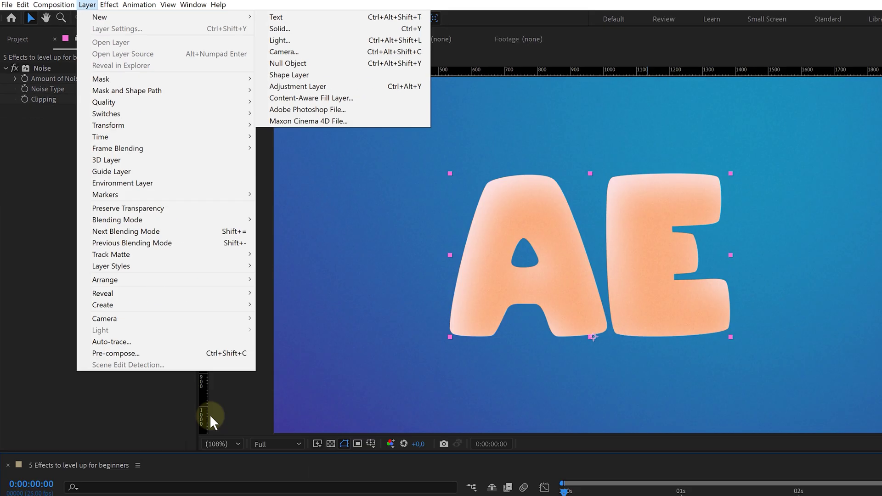
pyautogui.click(173, 445)
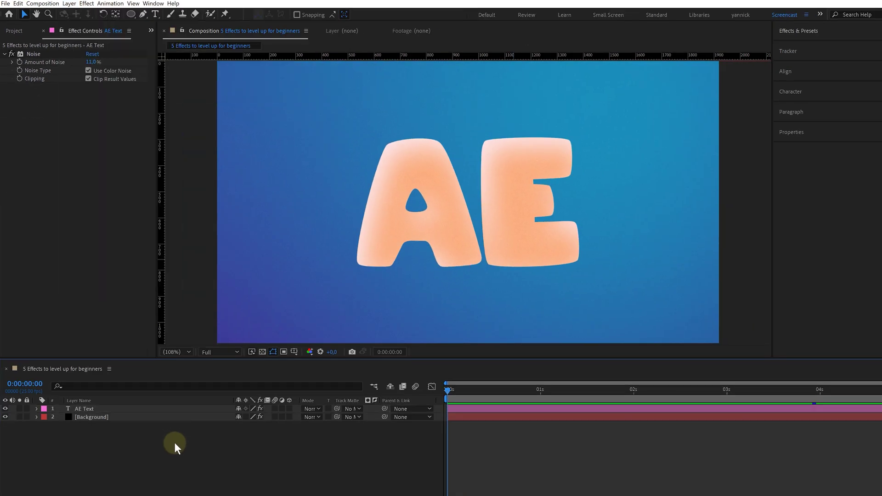
pyautogui.rightClick(174, 442)
pyautogui.moveTo(303, 218)
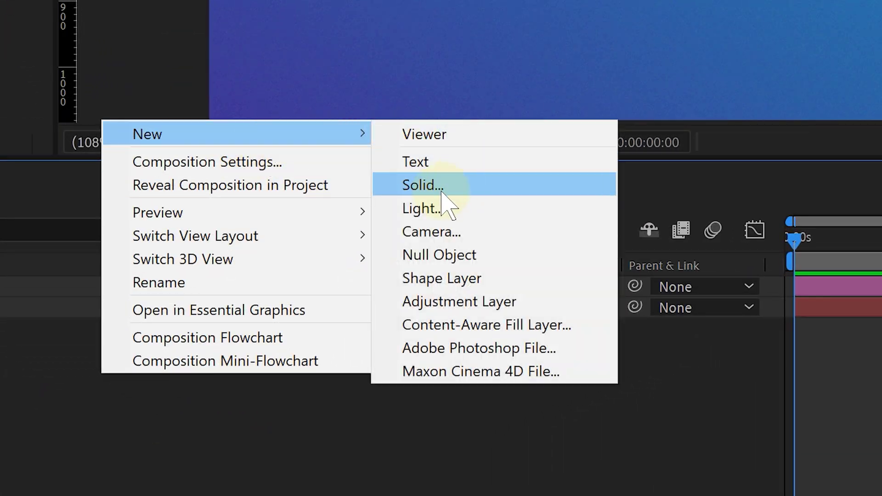
pyautogui.click(395, 258)
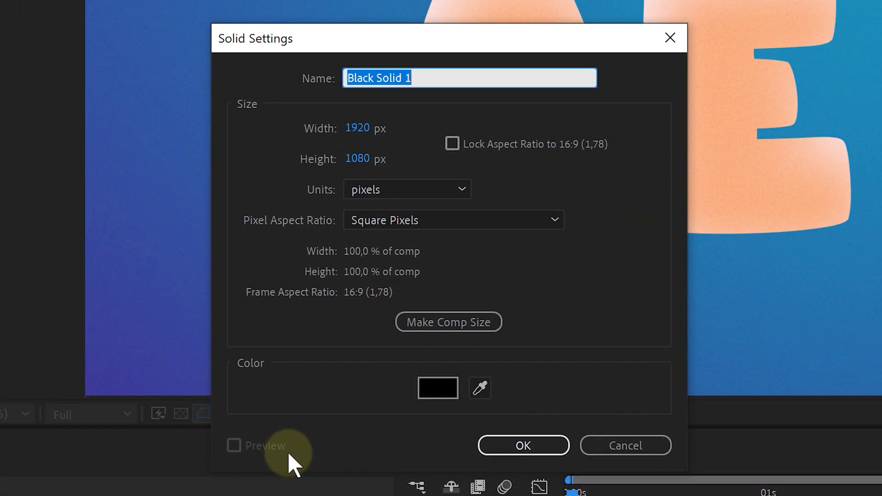
pyautogui.write('Wavy Water Matte')
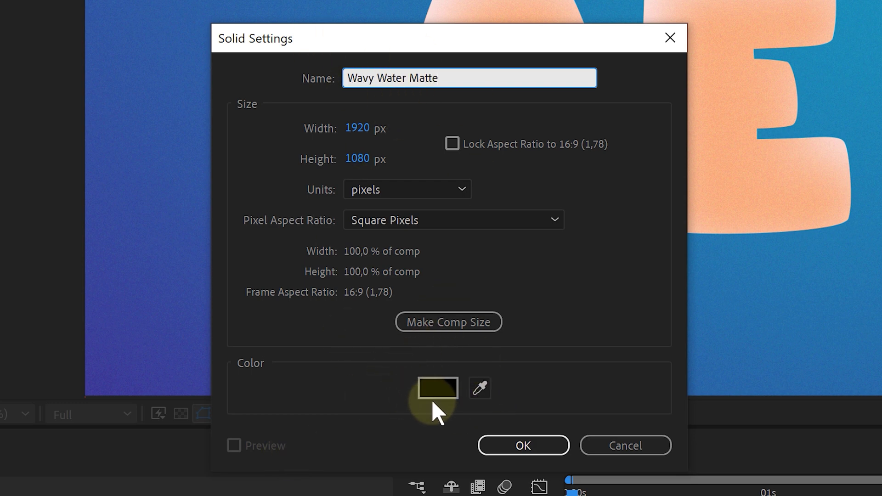
pyautogui.click(523, 446)
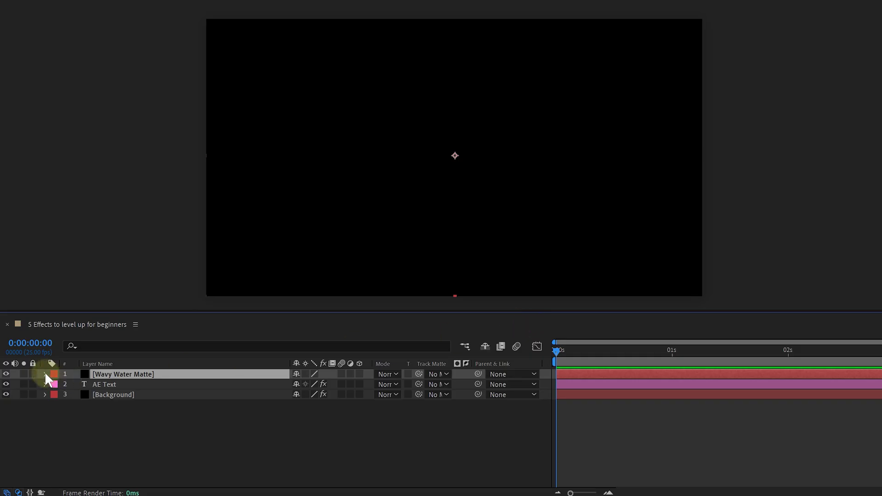
# Keyframe the matte's Position Y from 1485.3 below the frame up to 647 at one second
pyautogui.click(45, 374)
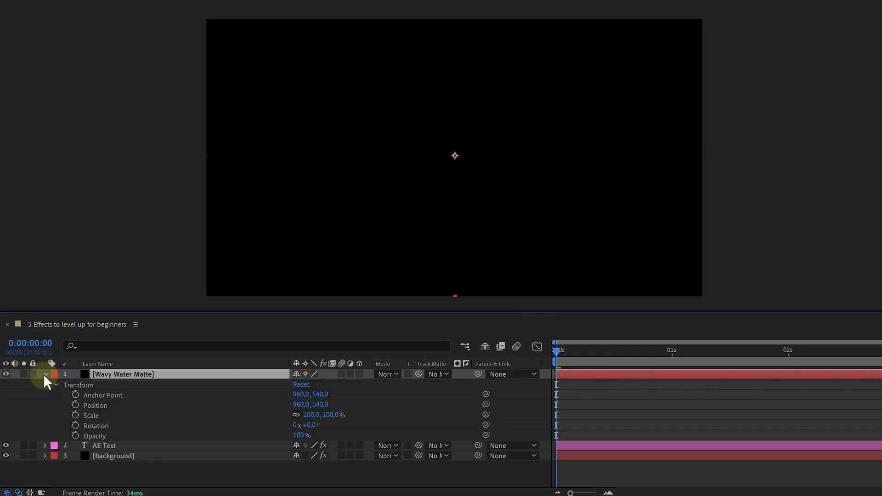
pyautogui.click(75, 404)
pyautogui.moveTo(409, 262); pyautogui.dragTo(511, 492)
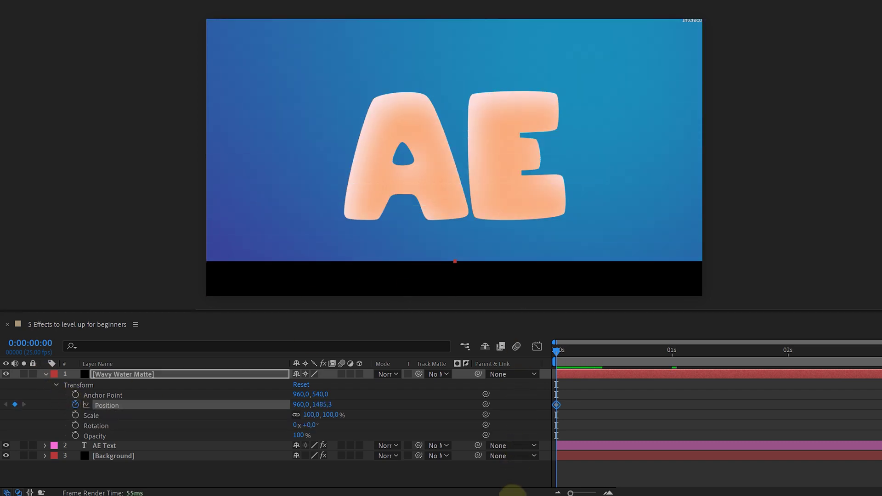
pyautogui.click(670, 351)
pyautogui.moveTo(519, 288); pyautogui.dragTo(518, 69)
pyautogui.moveTo(672, 351); pyautogui.dragTo(621, 354)
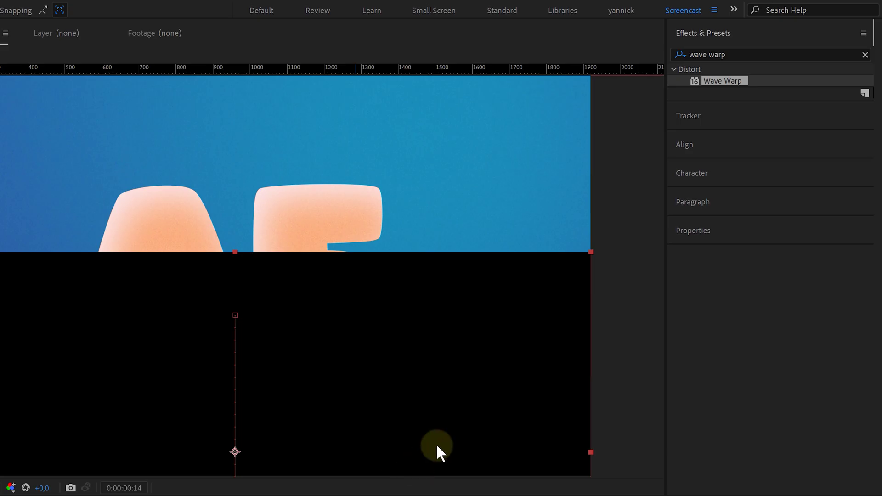
# Apply Wave Warp with Height 40 and Width 165, keyframing Phase from 0 to 305°, then preview
pyautogui.click(729, 83)
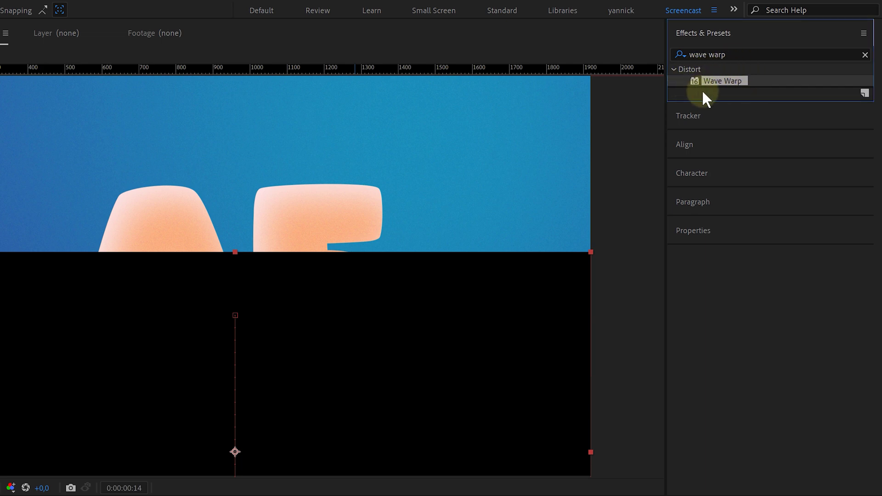
pyautogui.moveTo(726, 80); pyautogui.dragTo(282, 361)
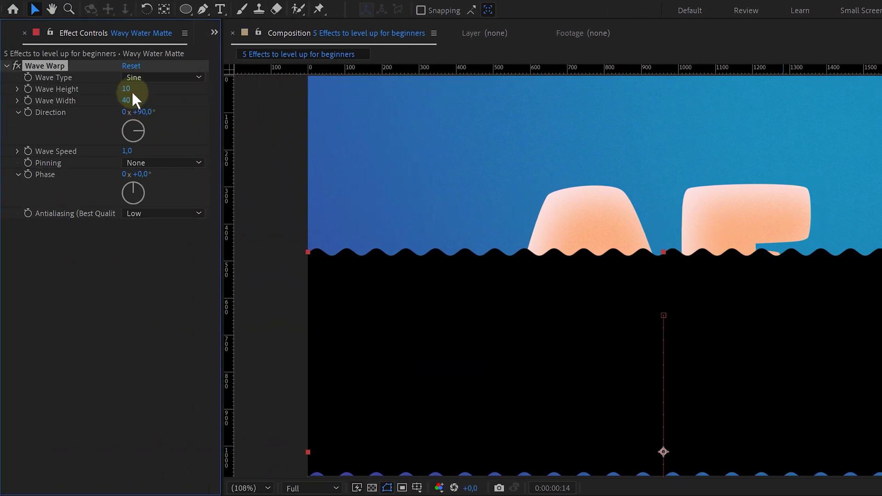
pyautogui.moveTo(131, 90); pyautogui.dragTo(881, 99)
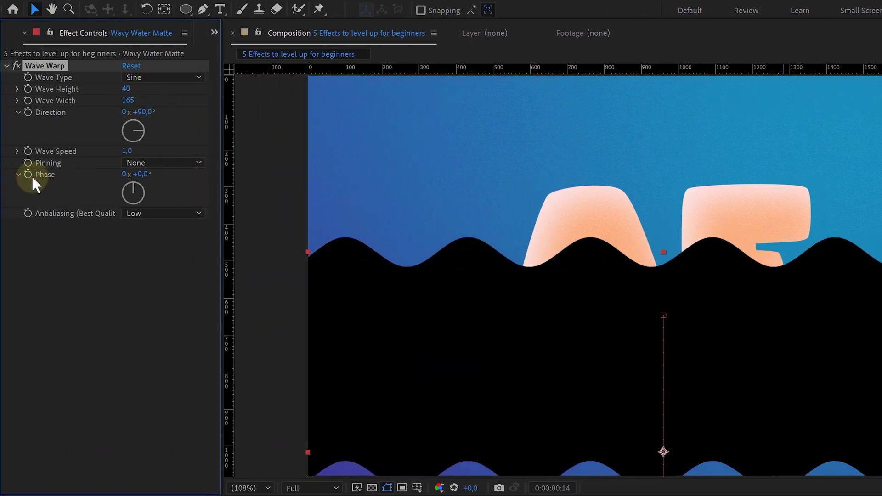
pyautogui.moveTo(138, 174); pyautogui.dragTo(344, 171)
pyautogui.moveTo(593, 323); pyautogui.dragTo(552, 351)
pyautogui.moveTo(137, 179); pyautogui.dragTo(136, 181)
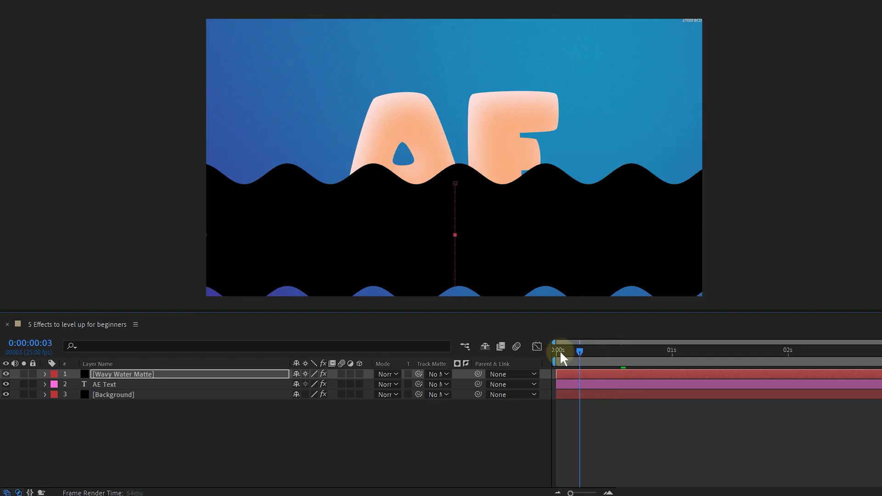
pyautogui.click(137, 179)
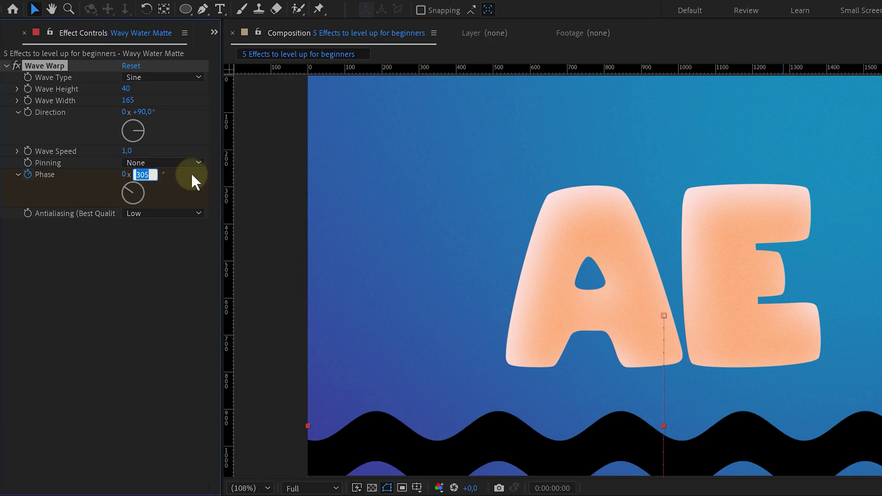
pyautogui.press('Return')
pyautogui.press('space')
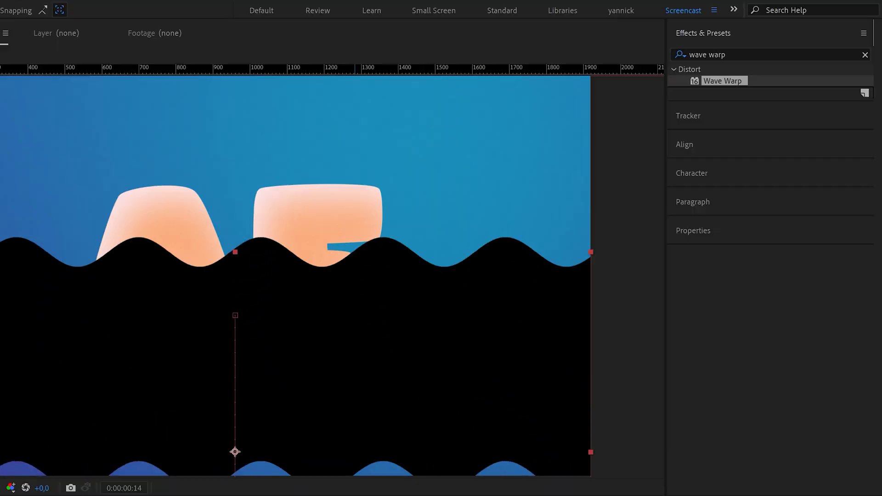
# Apply Turbulent Displace to the matte with Amount 82 and Size 174
pyautogui.click(744, 54)
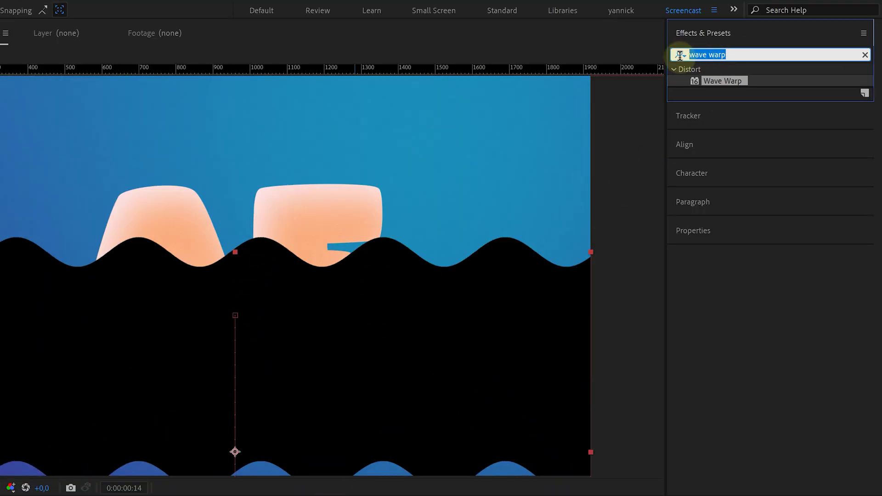
pyautogui.write('turbulent dis')
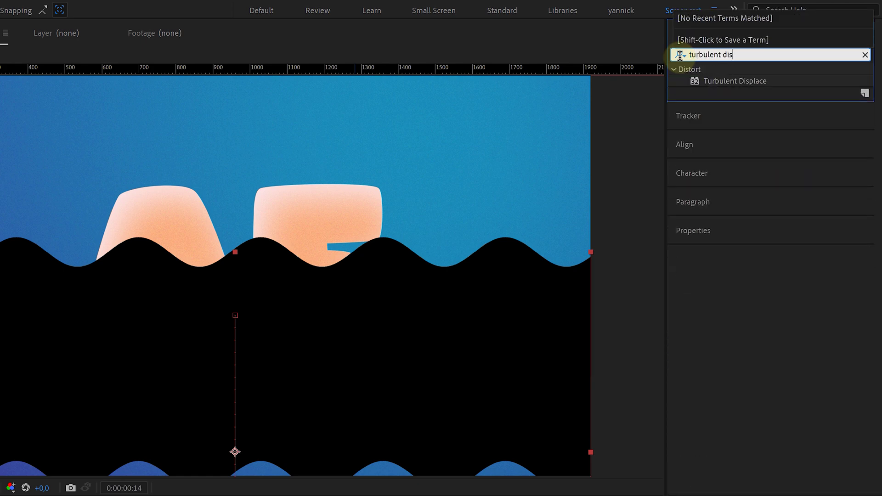
pyautogui.click(734, 81)
pyautogui.moveTo(731, 83); pyautogui.dragTo(260, 358)
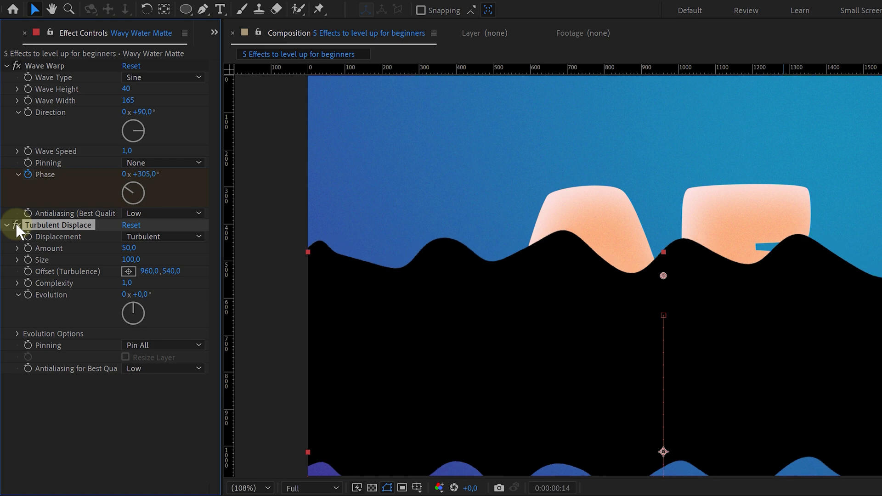
pyautogui.moveTo(124, 248); pyautogui.dragTo(182, 257)
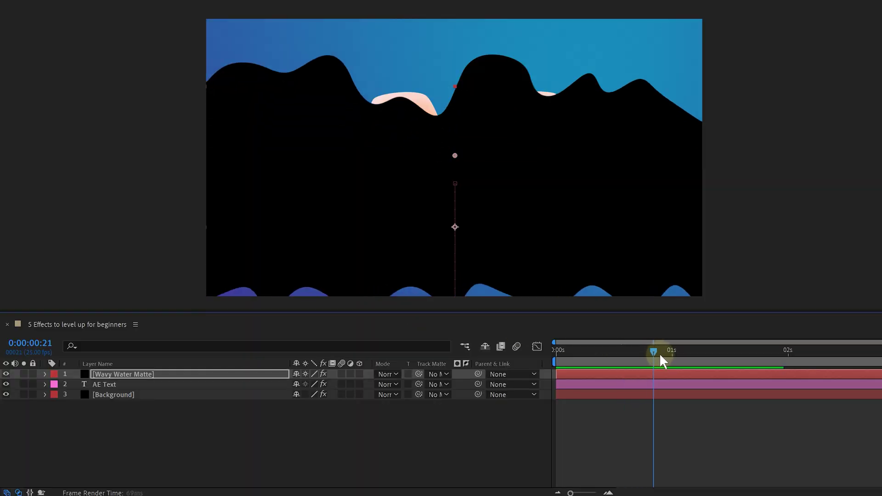
# Keyframe Turbulent Displace Evolution from 0° to about 101° over one second
pyautogui.moveTo(660, 353); pyautogui.dragTo(671, 354)
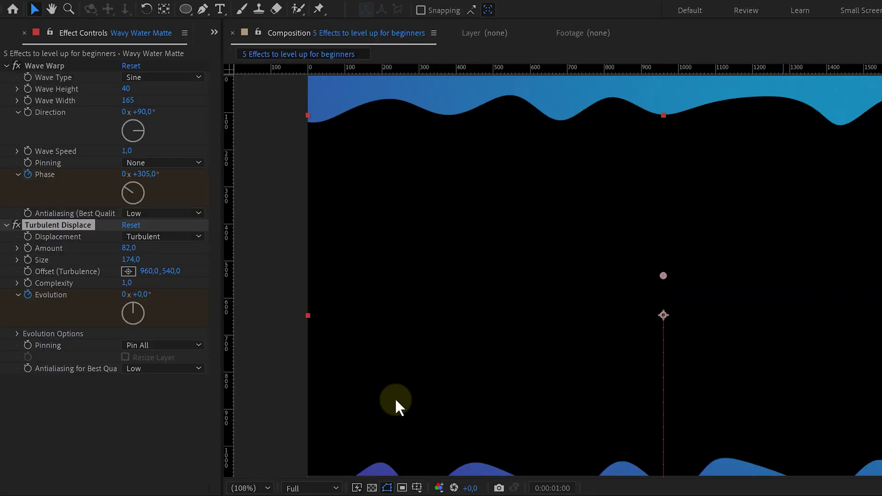
pyautogui.moveTo(137, 295); pyautogui.dragTo(213, 292)
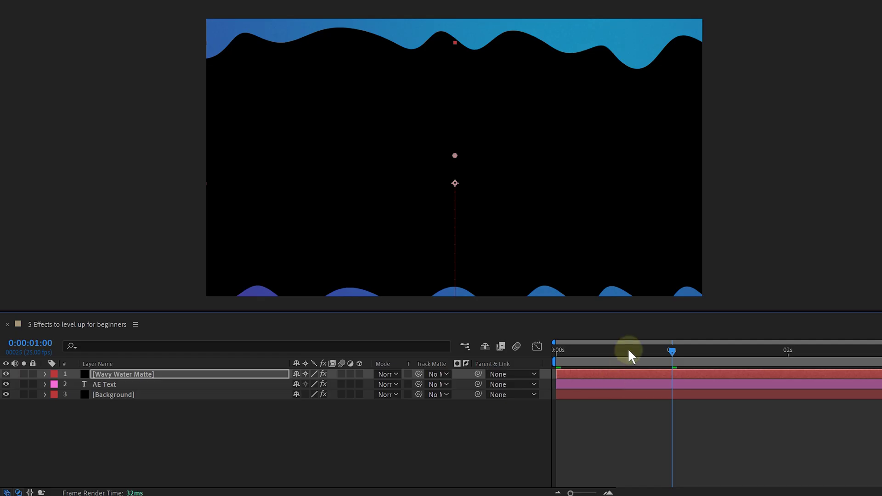
pyautogui.moveTo(627, 354); pyautogui.dragTo(672, 351)
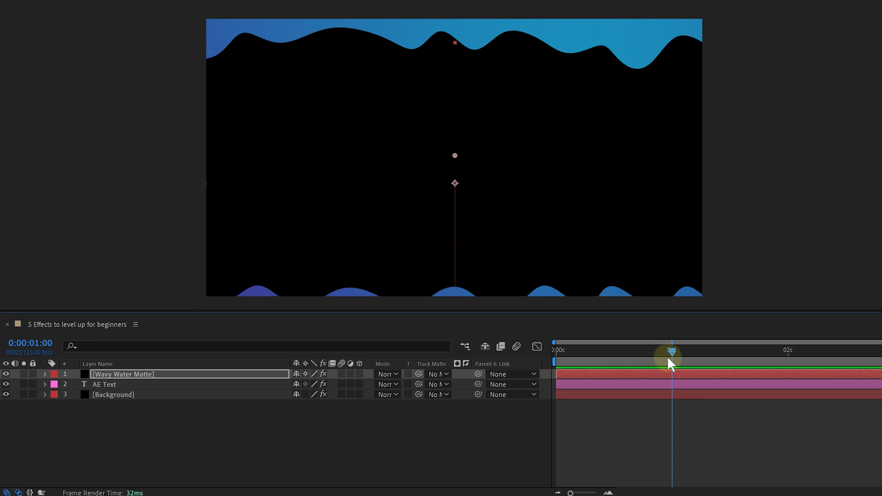
# Pick-whip AE Text's Track Matte to the Wavy Water Matte layer
pyautogui.click(256, 382)
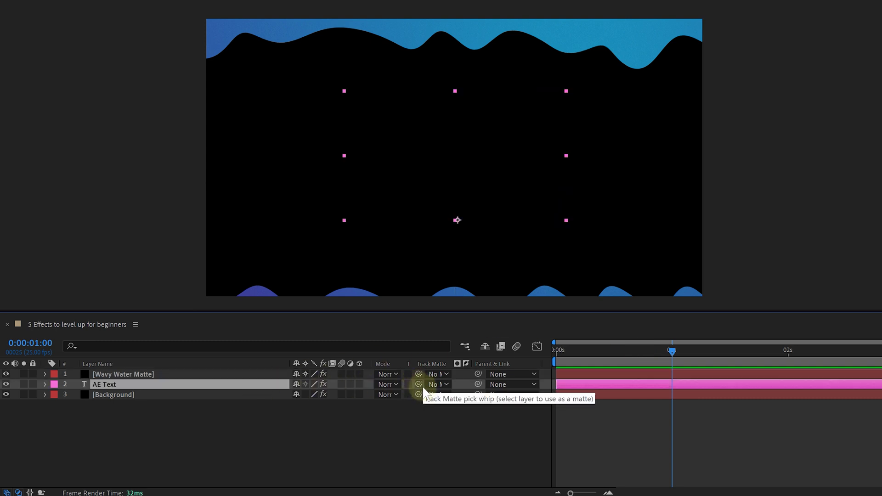
pyautogui.moveTo(423, 388); pyautogui.dragTo(273, 371)
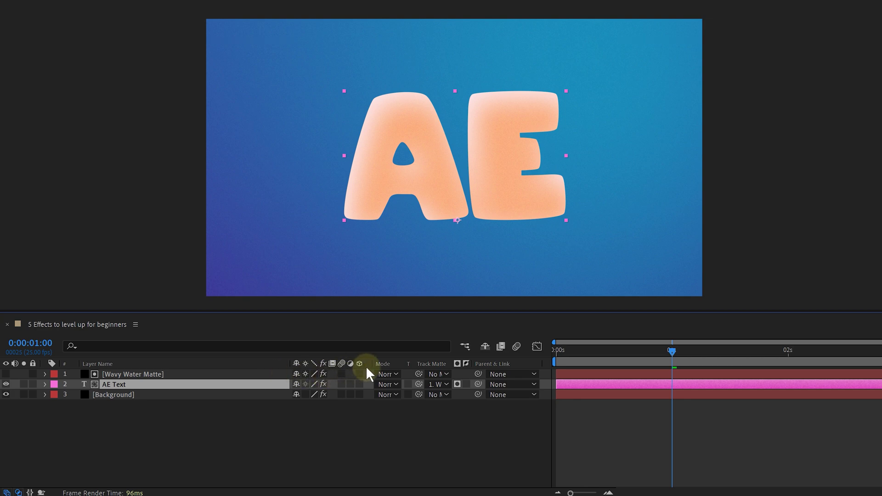
pyautogui.rightClick(382, 363)
pyautogui.moveTo(413, 394)
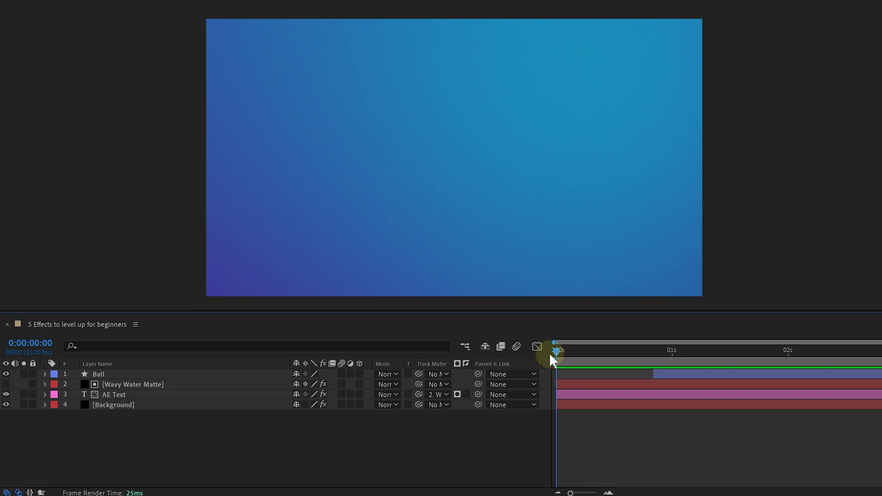
# Scrub to about 0:00:02:05 where the letters and ball show, and select the Ball layer
pyautogui.moveTo(552, 353); pyautogui.dragTo(811, 357)
pyautogui.click(122, 375)
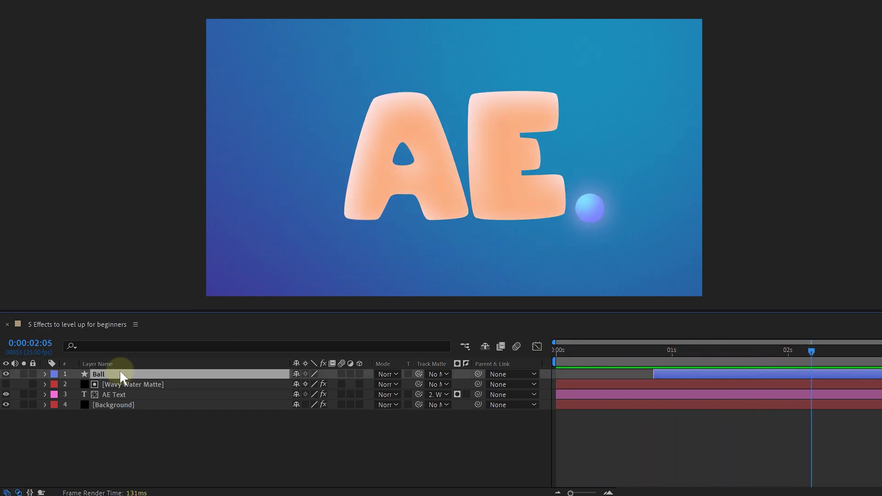
# Create a solid named 'Particles' and drop CC Particle Systems II onto it
pyautogui.rightClick(127, 430)
pyautogui.moveTo(235, 314)
pyautogui.click(270, 339)
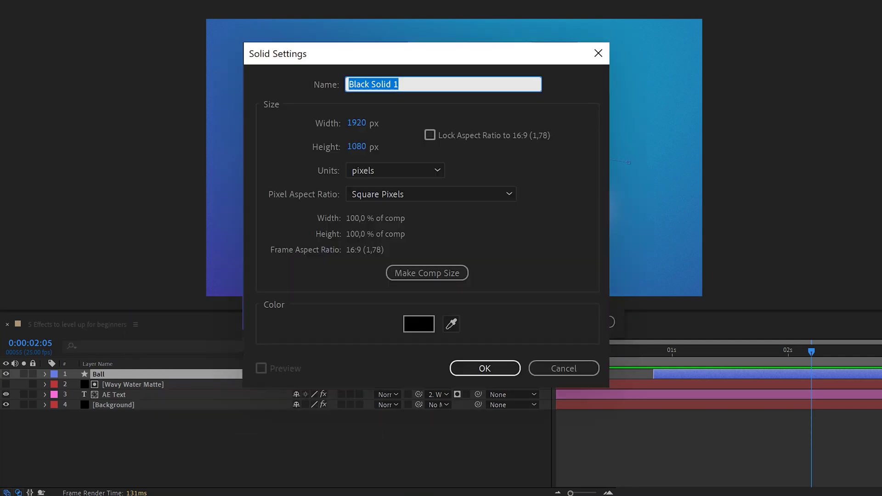
pyautogui.write('Particles')
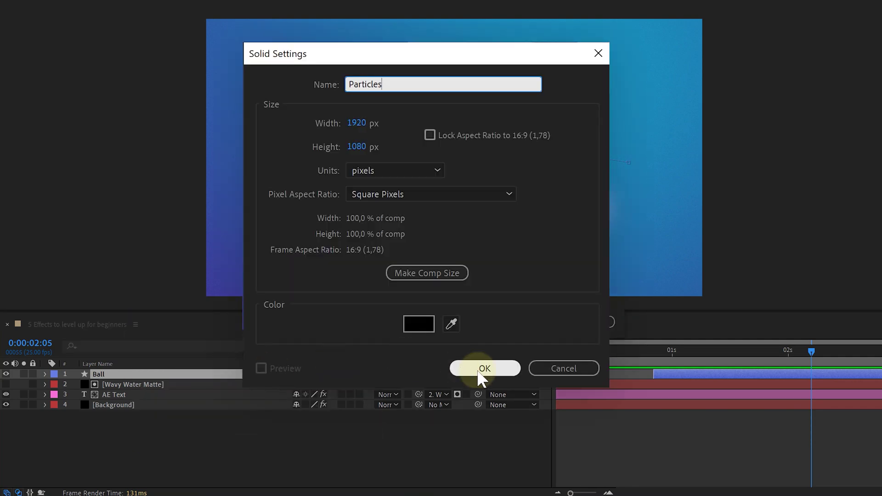
pyautogui.click(478, 369)
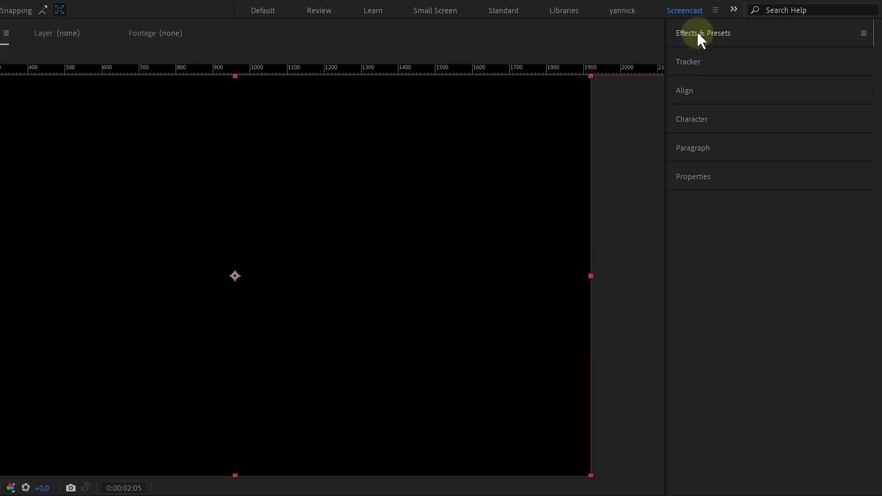
pyautogui.click(696, 31)
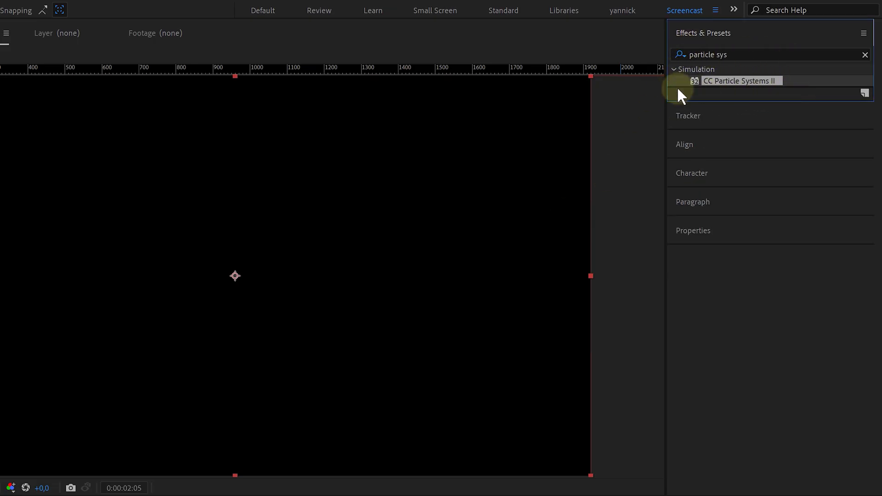
pyautogui.moveTo(726, 79); pyautogui.dragTo(242, 263)
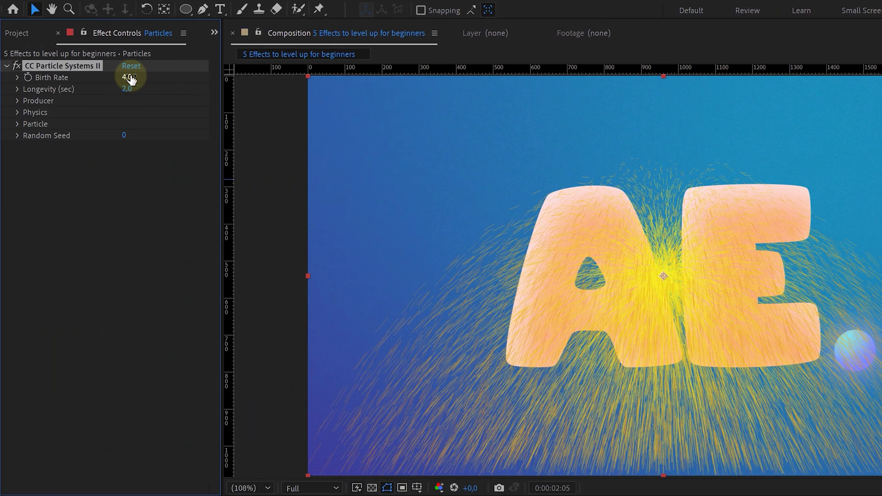
# Set the particle Birth Rate to 1.0
pyautogui.click(127, 77)
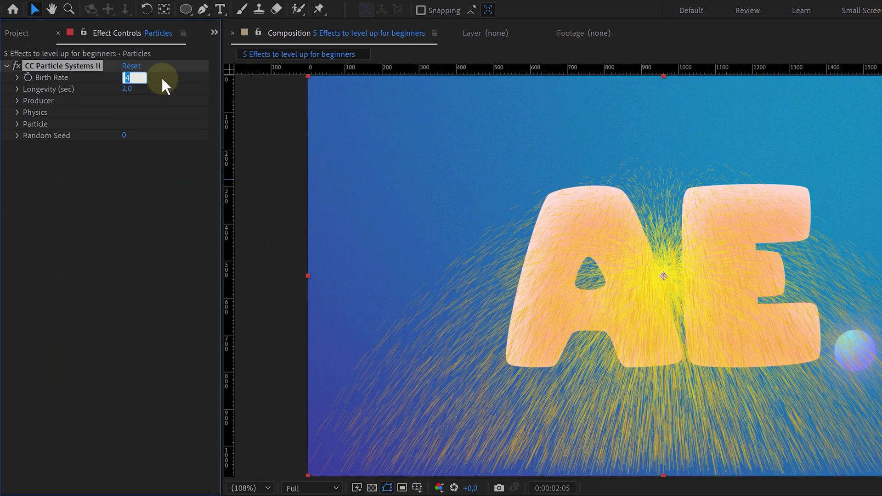
pyautogui.press('Return')
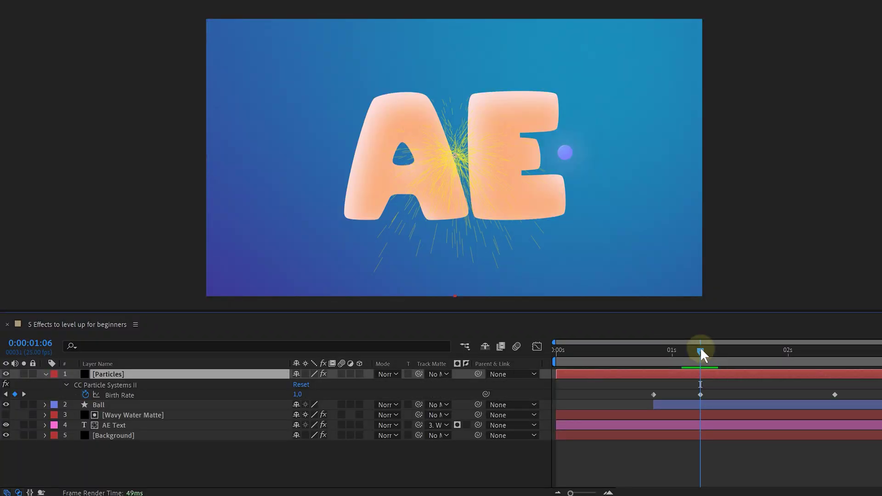
pyautogui.moveTo(701, 354); pyautogui.dragTo(786, 353)
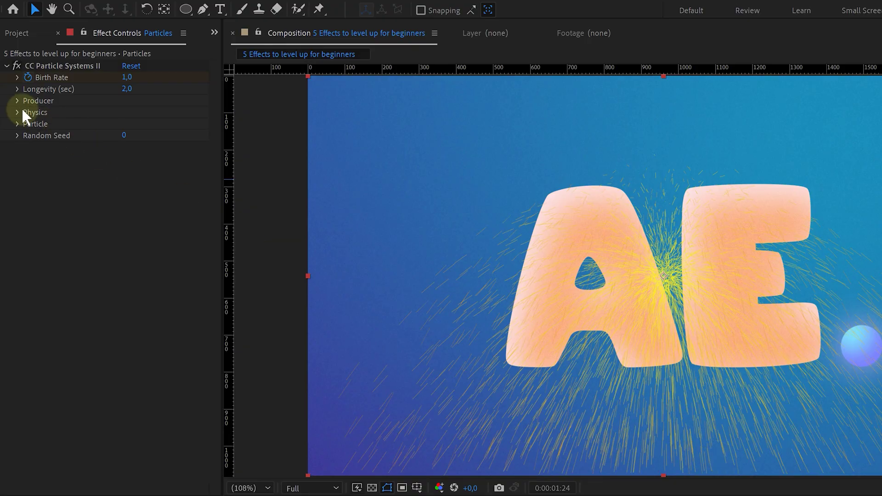
# Set Physics to Vortex animation with Velocity 0, Inherit Velocity 20% and Gravity 0
pyautogui.click(17, 109)
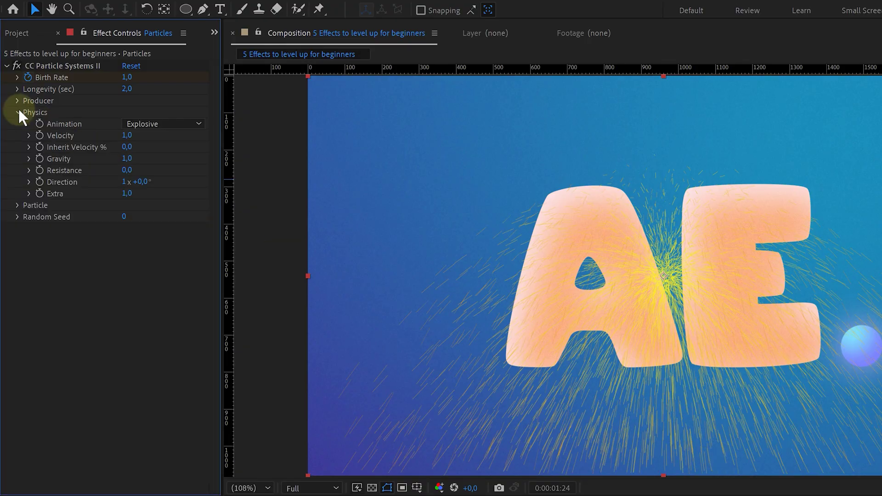
pyautogui.click(156, 124)
pyautogui.click(177, 188)
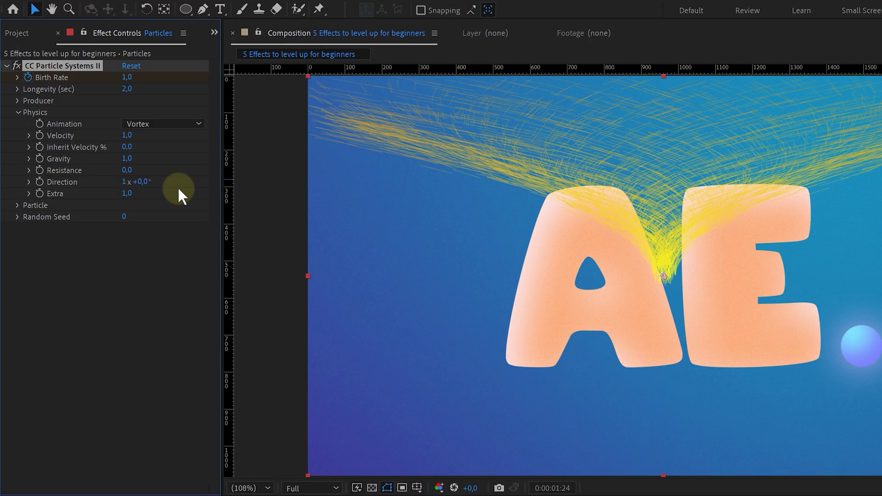
pyautogui.click(131, 136)
pyautogui.write('0')
pyautogui.press('Return')
pyautogui.click(133, 147)
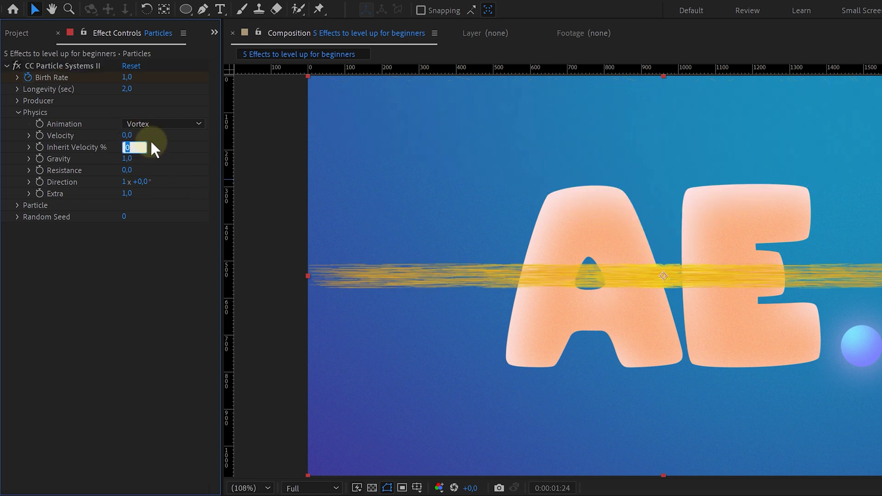
pyautogui.press('Return')
pyautogui.click(126, 159)
pyautogui.write('0')
pyautogui.press('Return')
# Change Particle Type to Motion Polygon and raise the Birth Size
pyautogui.click(17, 112)
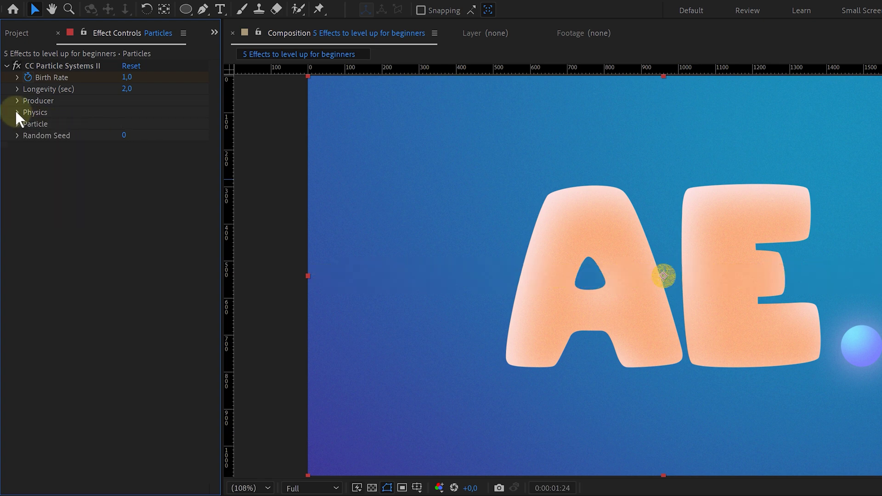
pyautogui.click(17, 121)
pyautogui.click(135, 134)
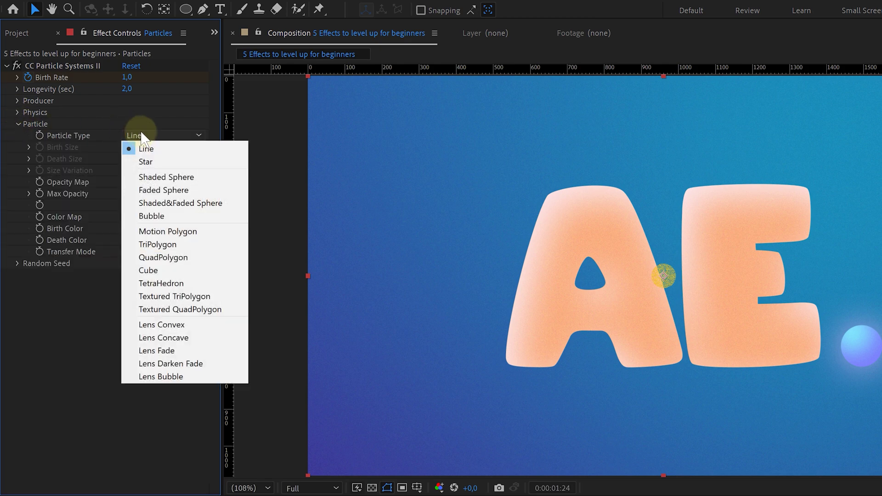
pyautogui.click(192, 226)
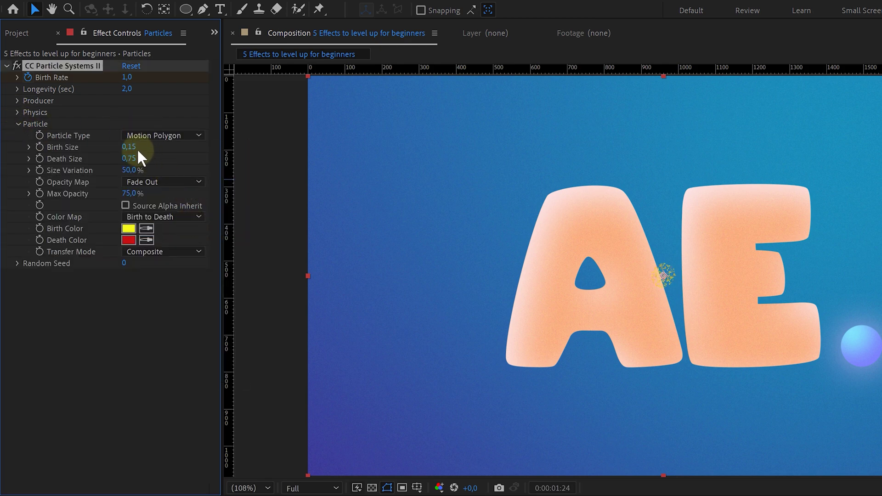
pyautogui.moveTo(129, 146); pyautogui.dragTo(441, 195)
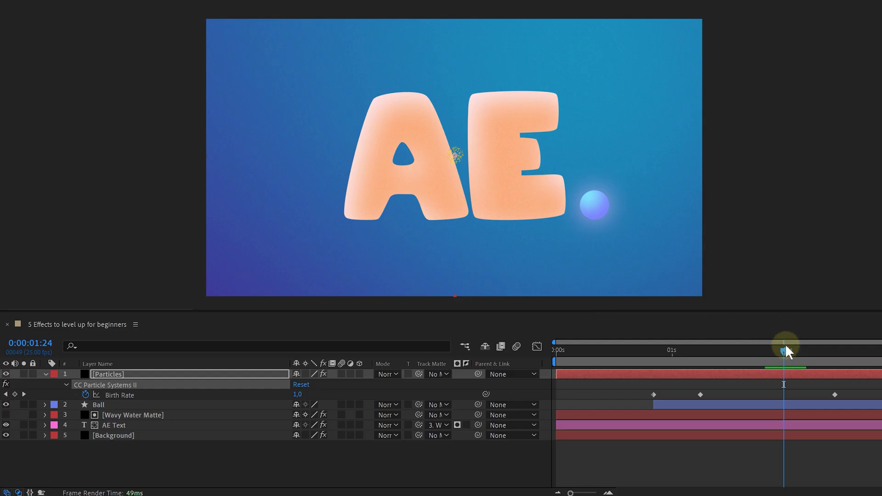
pyautogui.moveTo(785, 351); pyautogui.dragTo(879, 345)
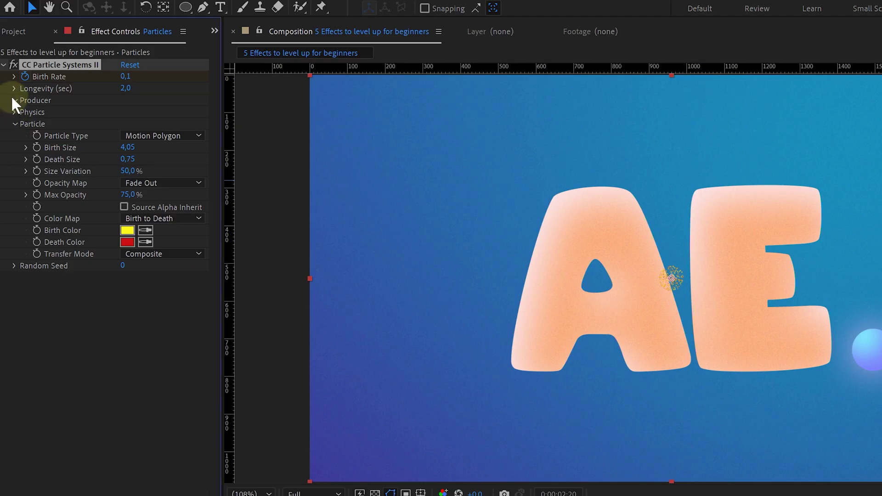
# Link the CC Particle Systems II Producer Position to the Ball layer's position
pyautogui.click(12, 98)
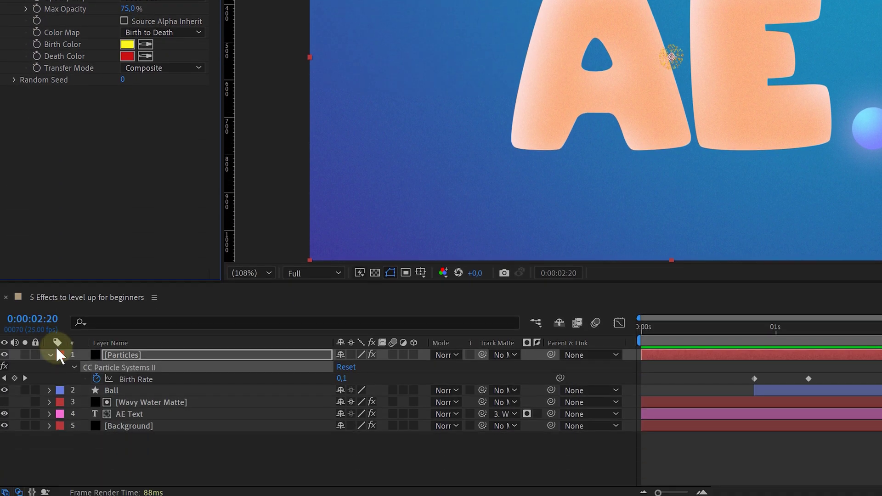
pyautogui.click(74, 367)
pyautogui.click(74, 366)
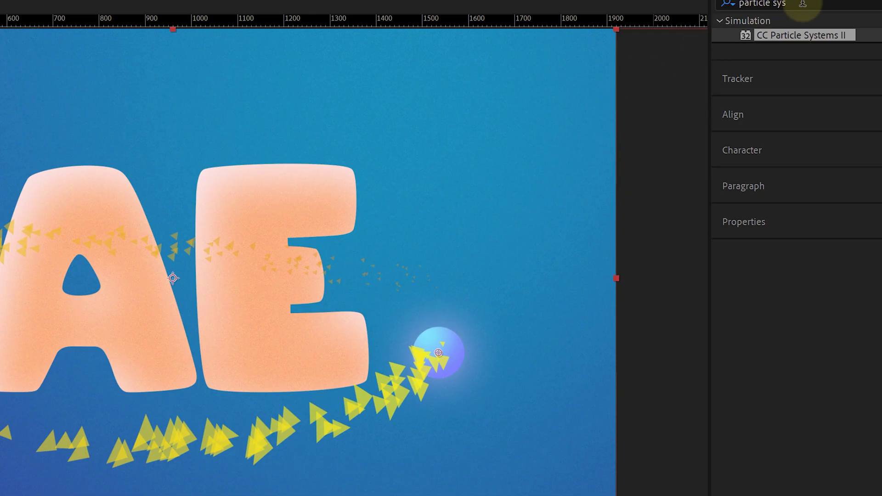
# Find Simple Choker in Effects & Presets and drop it onto the Particles layer
pyautogui.moveTo(803, 4); pyautogui.dragTo(753, 4)
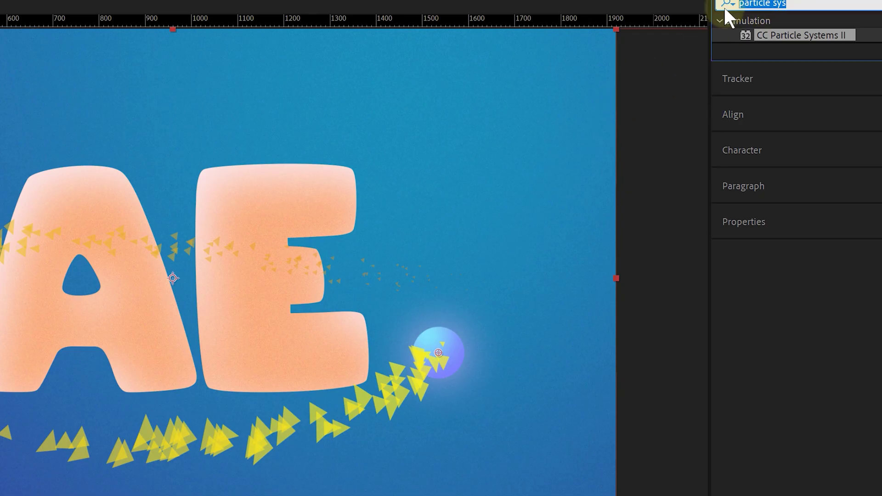
pyautogui.write('simple choker')
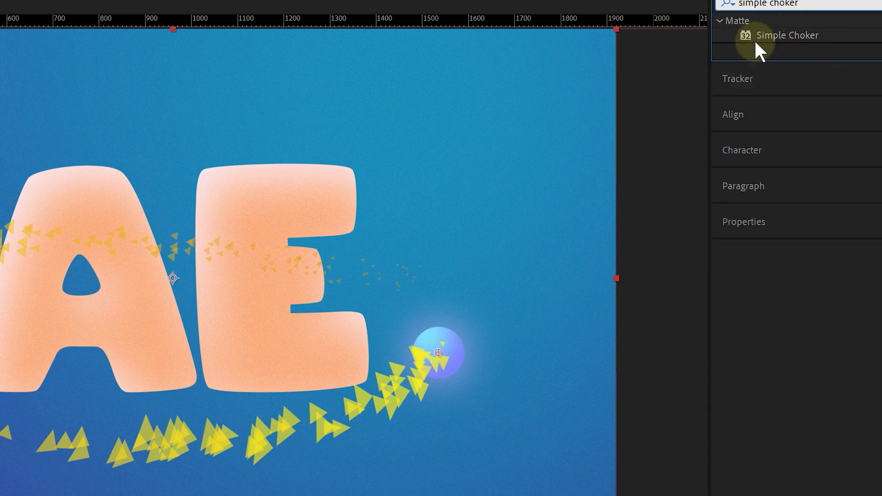
pyautogui.click(782, 36)
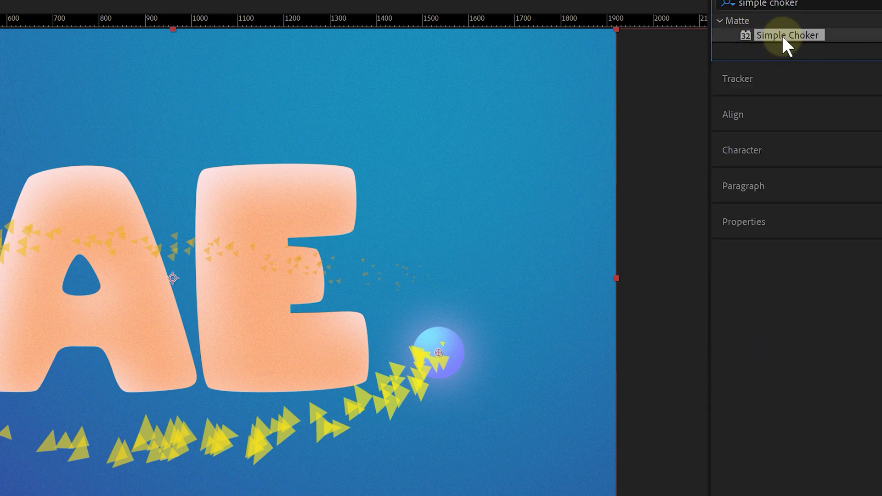
pyautogui.moveTo(781, 36); pyautogui.dragTo(427, 371)
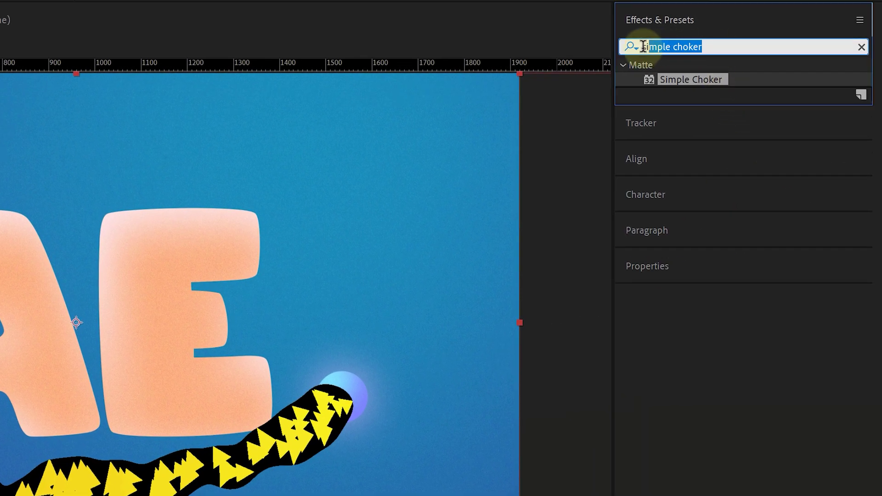
# Search Effects & Presets for 'fill' and select the Generate > Fill effect
pyautogui.write('fill')
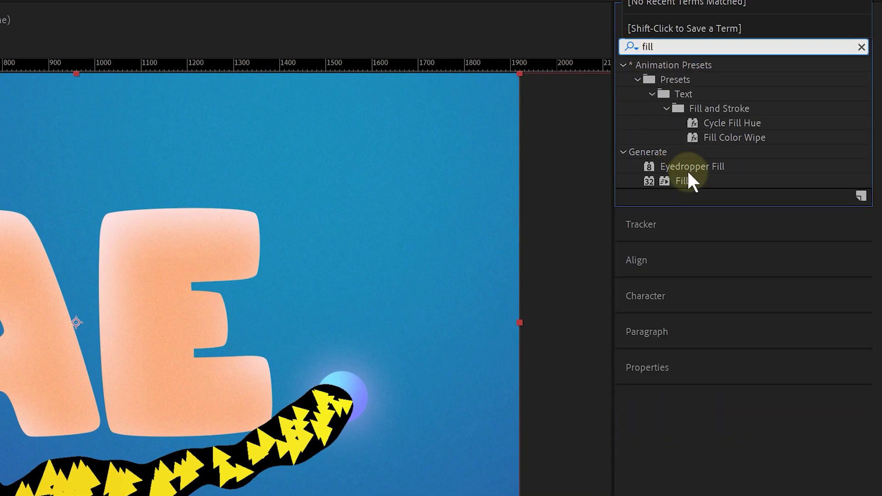
pyautogui.click(682, 181)
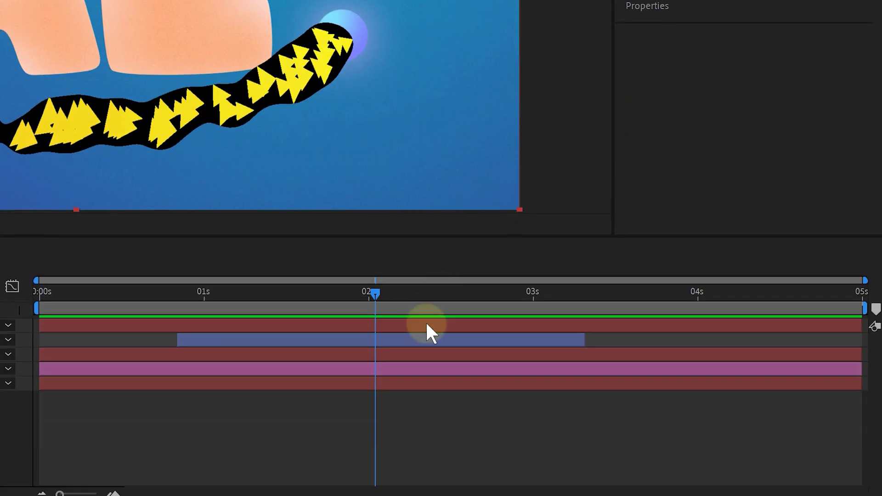